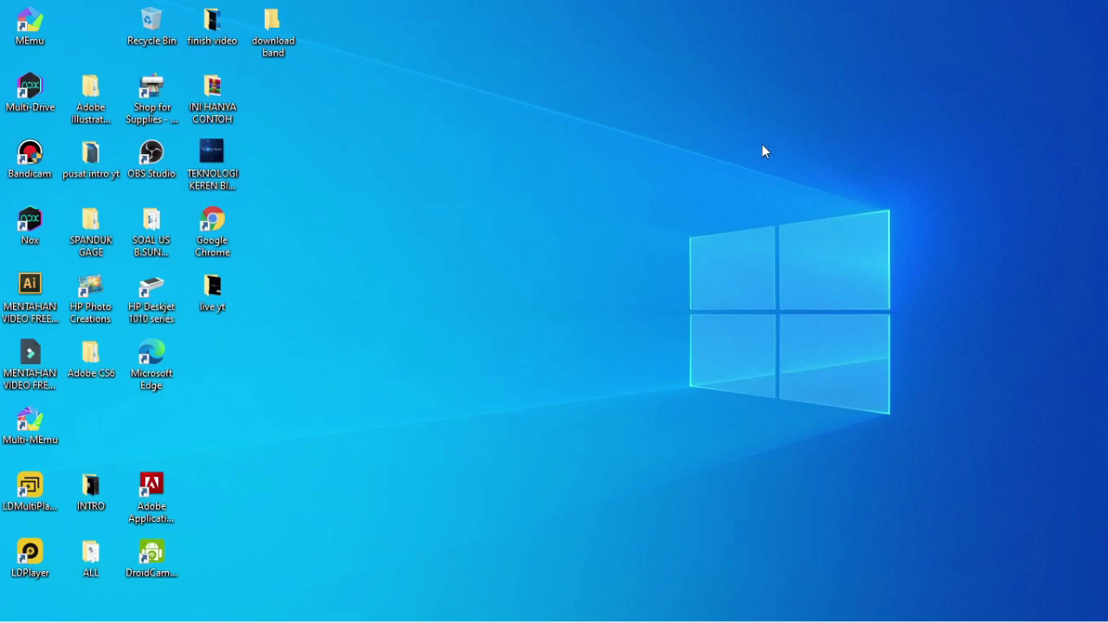
Refresh the Windows desktop several times from its right-click menu
right_click(424, 129)
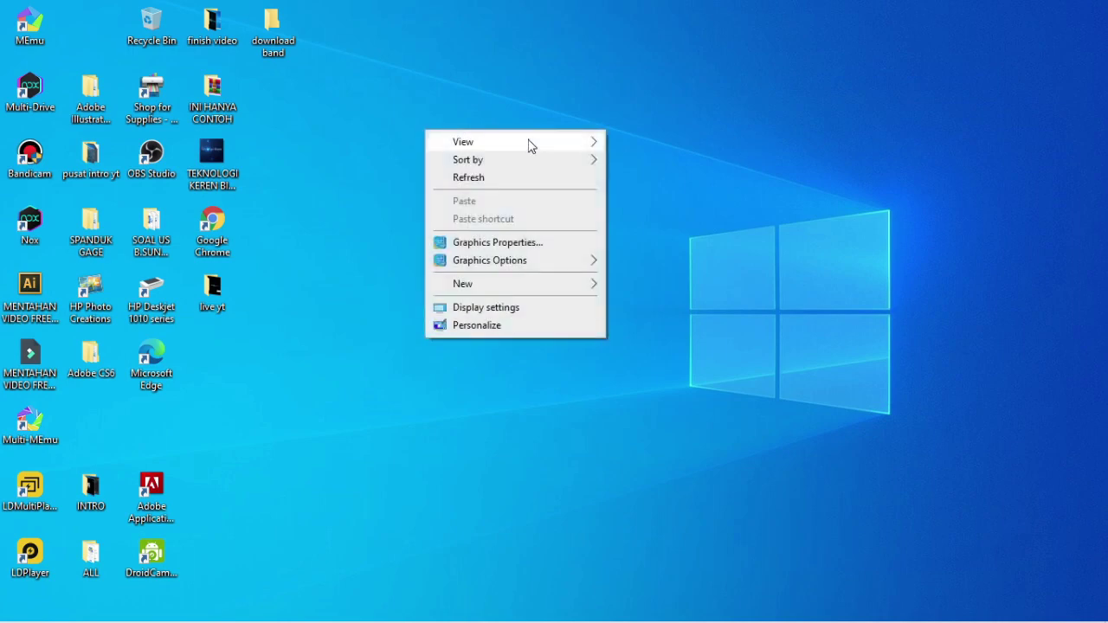
left_click(484, 179)
right_click(383, 111)
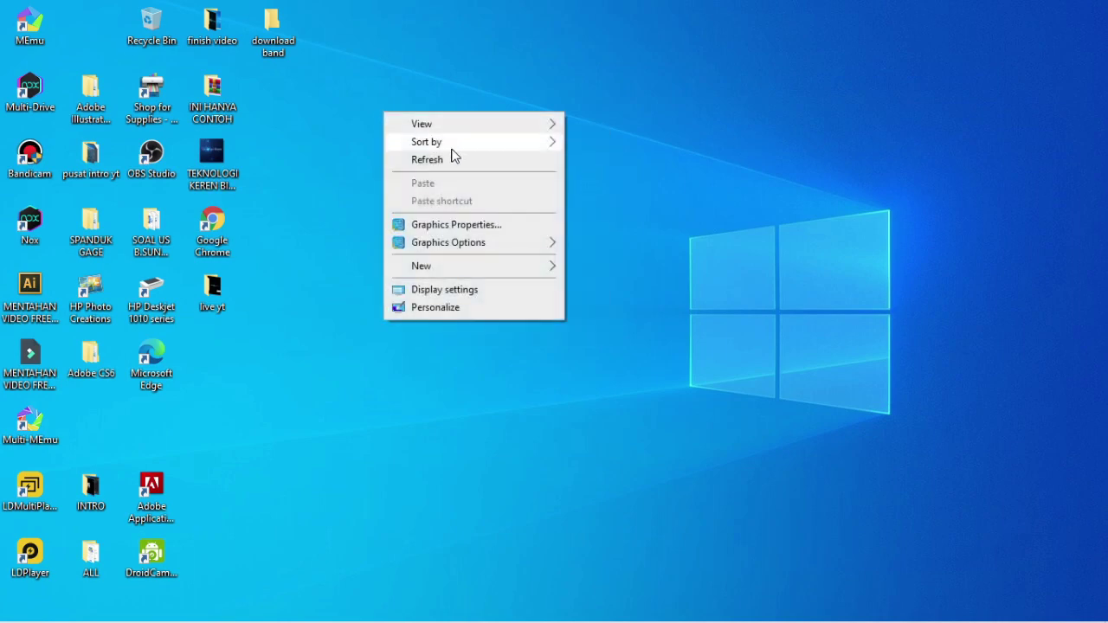
left_click(450, 161)
right_click(411, 151)
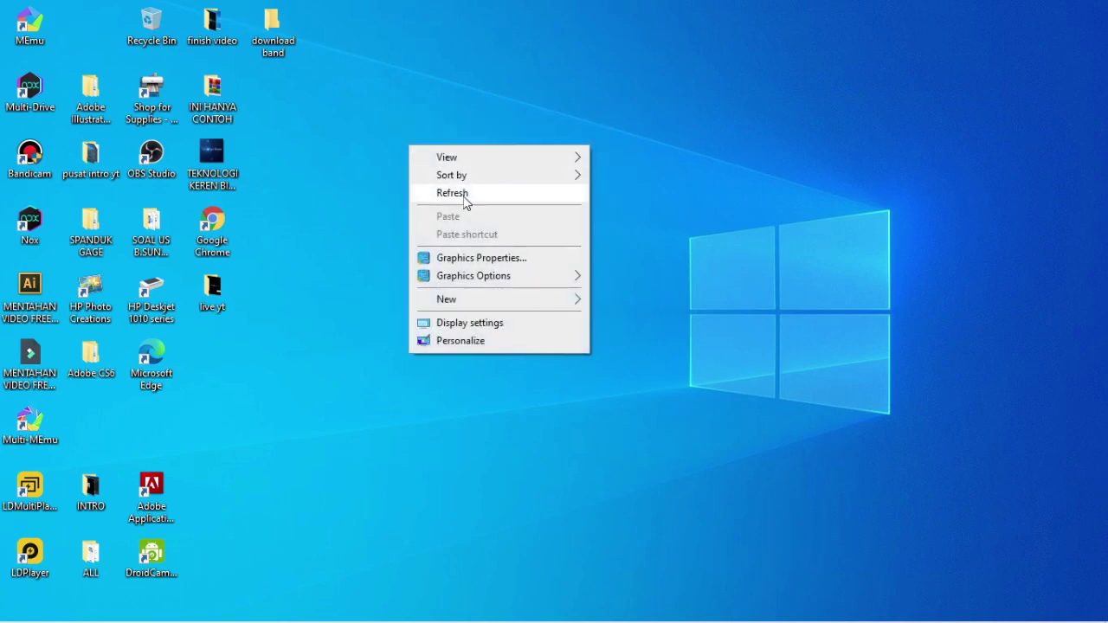
left_click(464, 194)
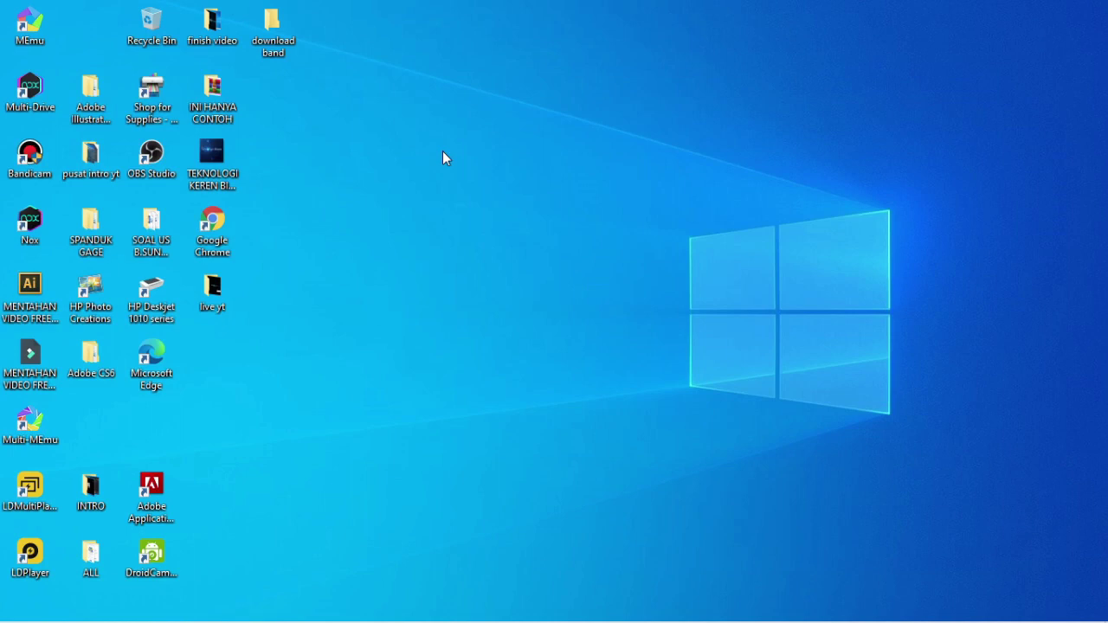
right_click(400, 147)
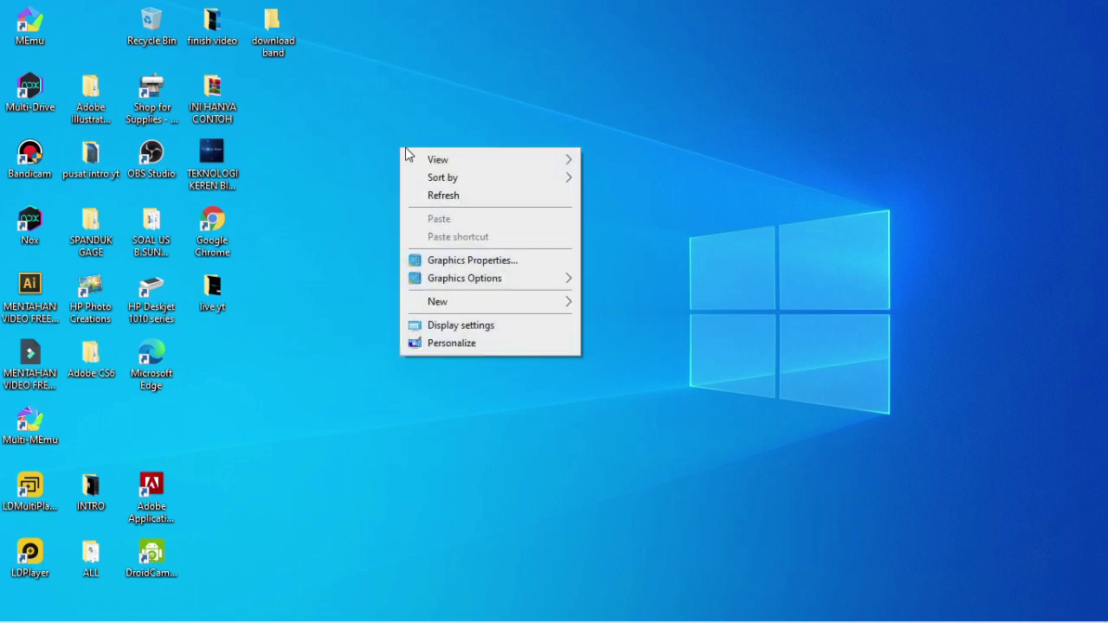
left_click(442, 197)
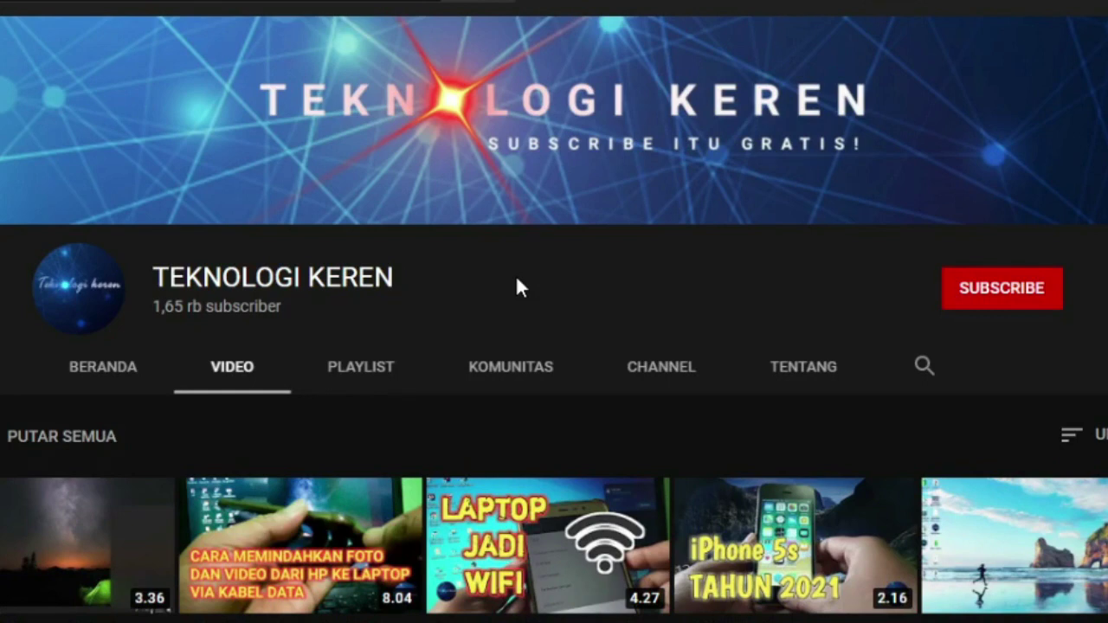
Subscribe to TEKNOLOGI KEREN and set its notification bell to Semua (all)
left_click(972, 297)
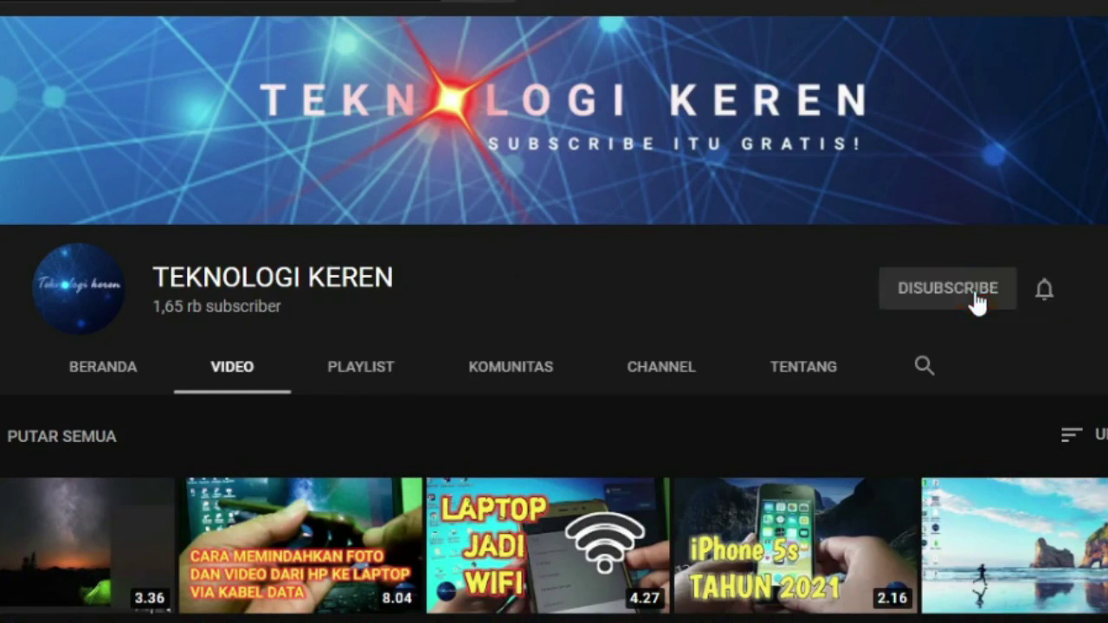
left_click(1043, 291)
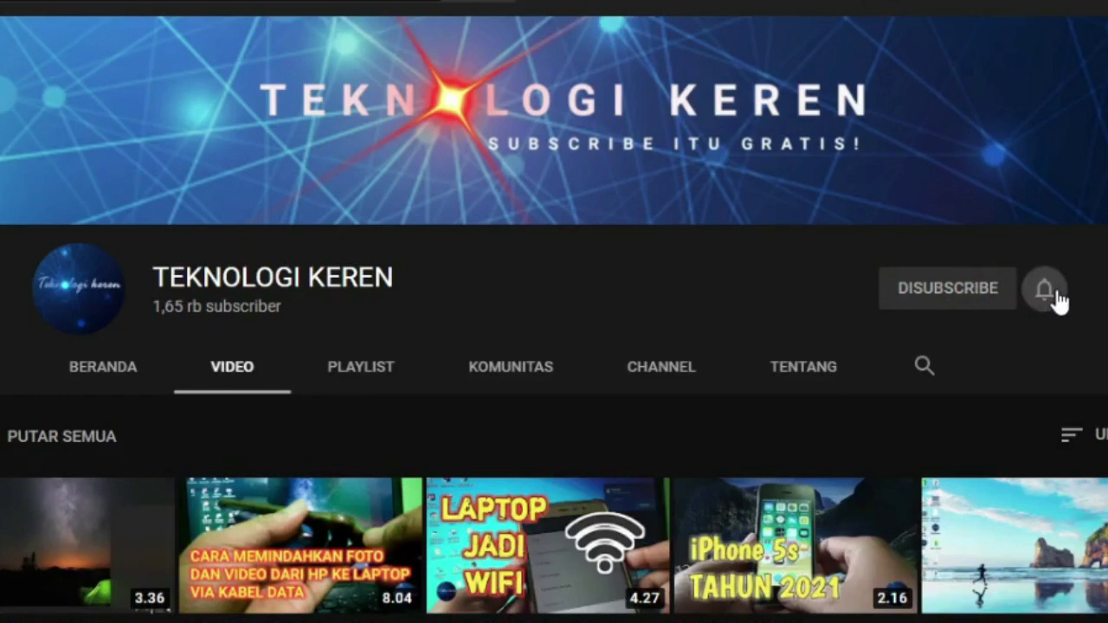
left_click(992, 342)
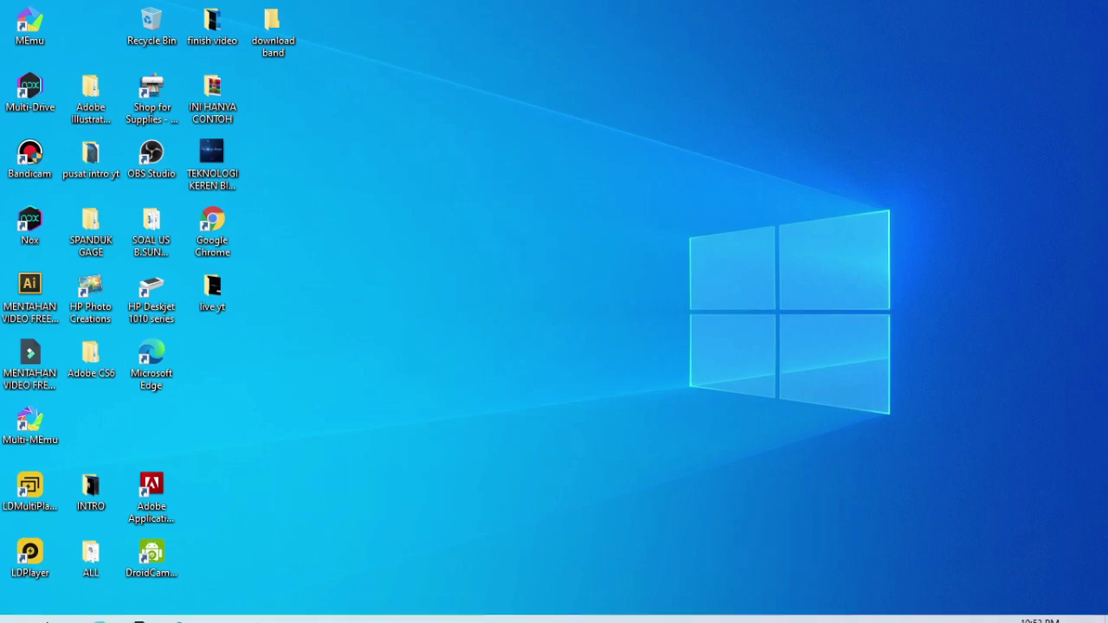
Search the Start menu for 'pho' and launch Adobe Photoshop CS6 (64 Bit)
left_click(19, 606)
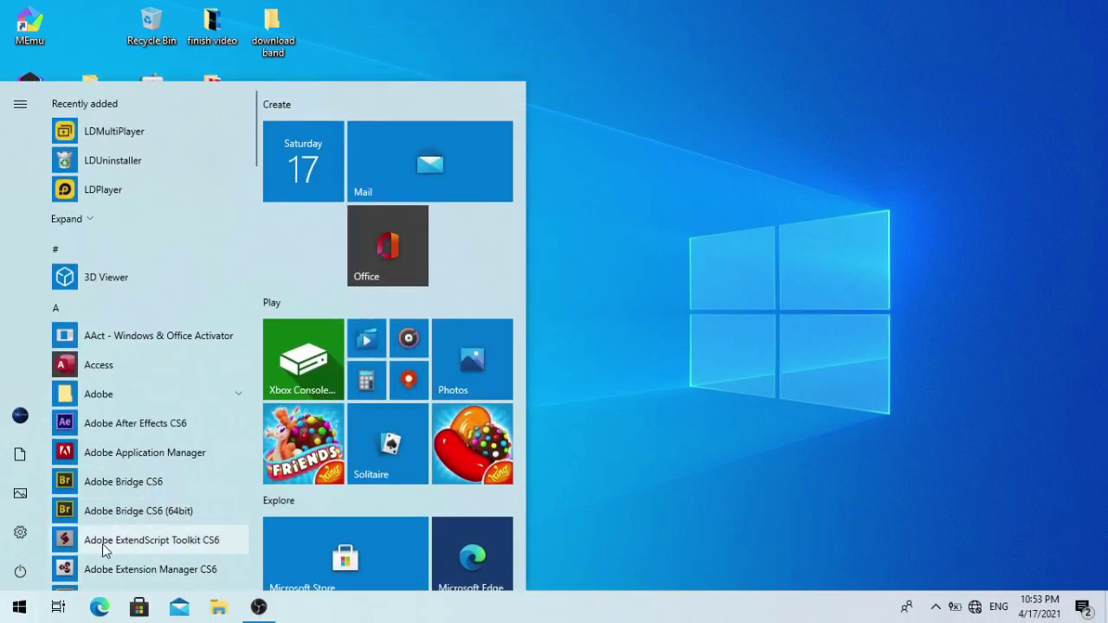
type("p")
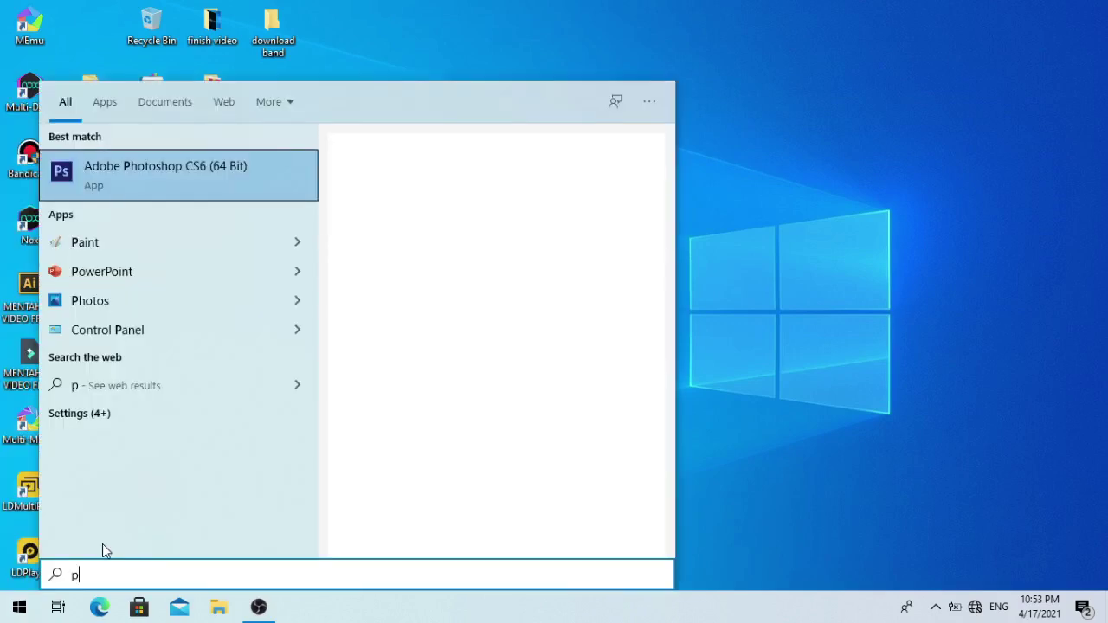
type("ho")
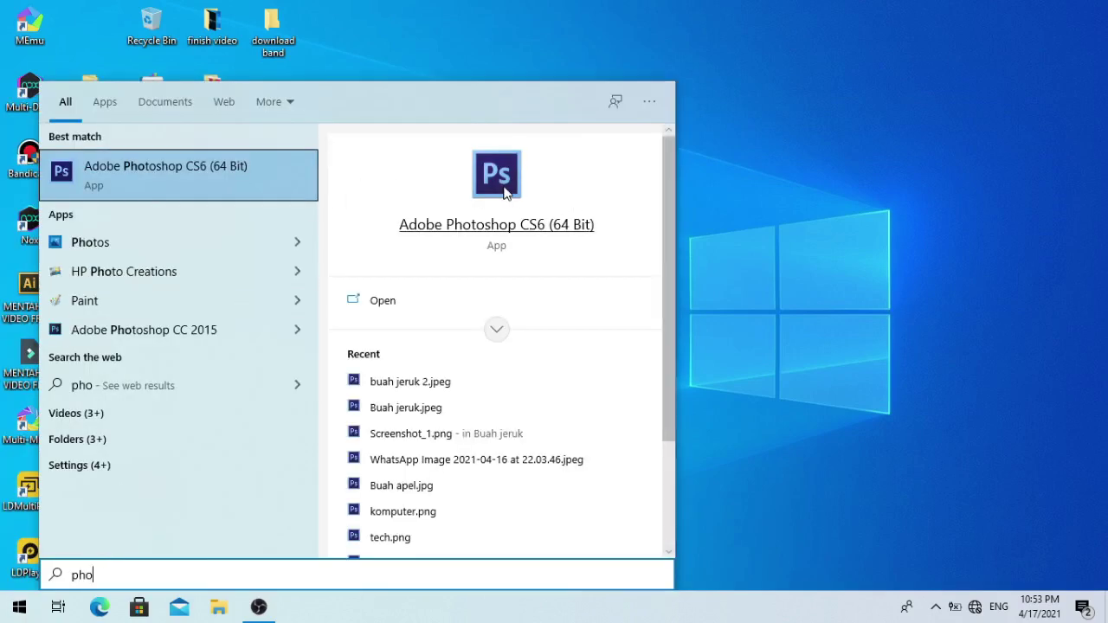
left_click(505, 190)
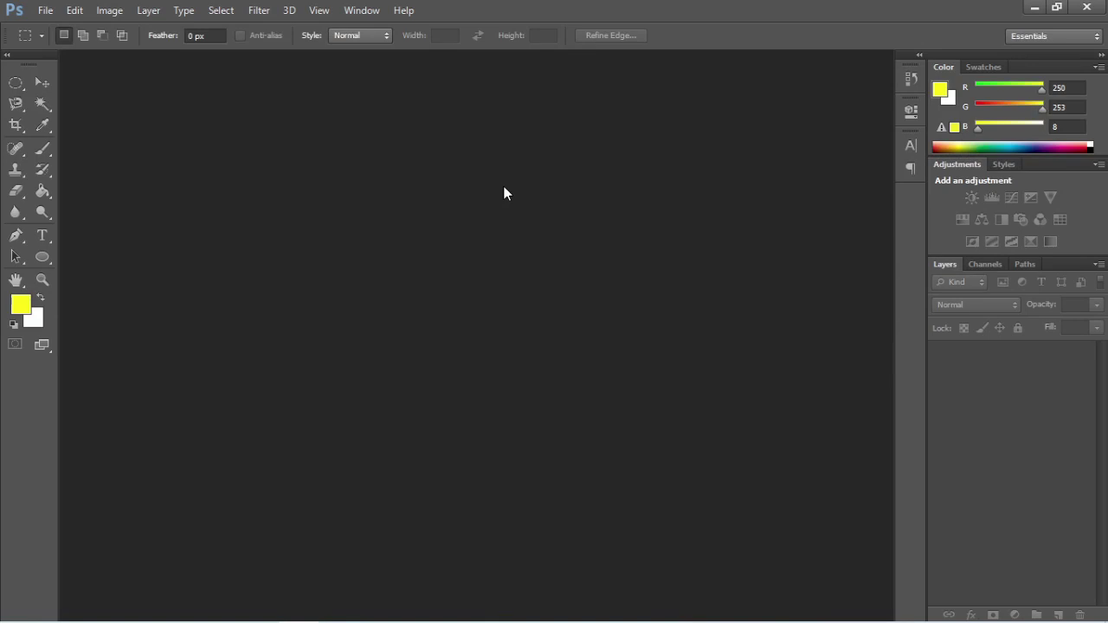
Create a new document named 'Test', 100 × 50.01 cm, 100 px/inch, white background
left_click(45, 10)
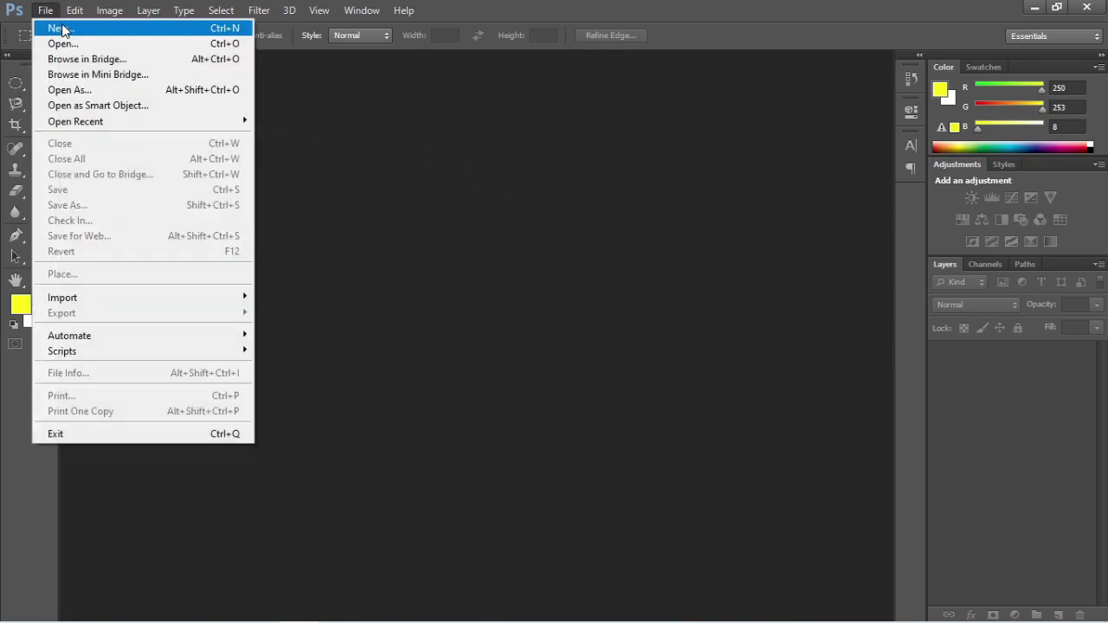
left_click(59, 28)
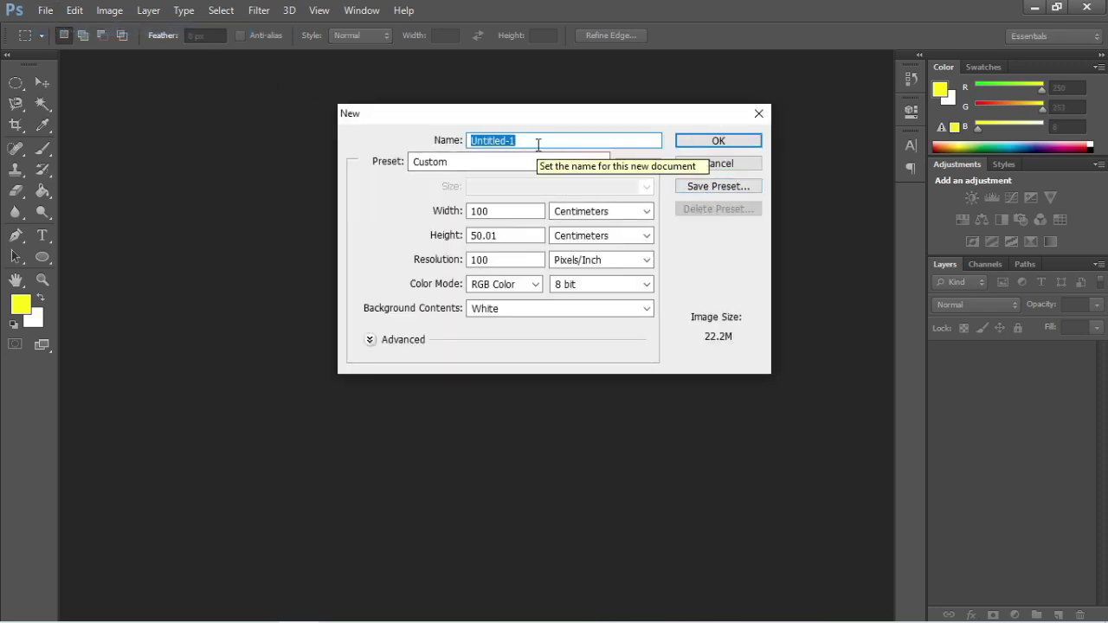
key("BackSpace")
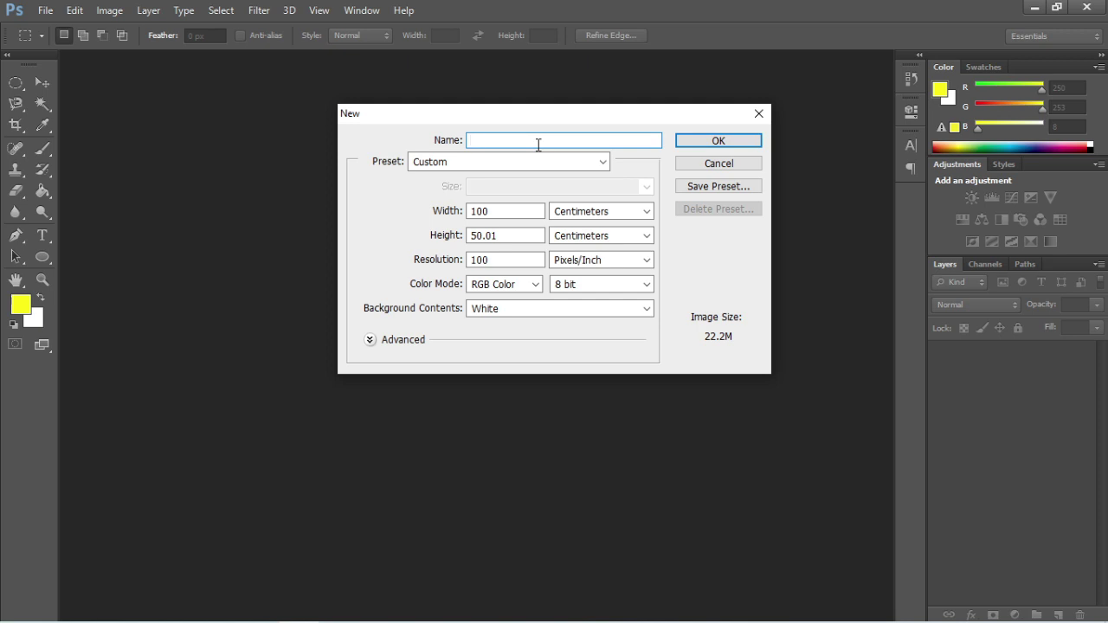
type("Test")
left_click(720, 141)
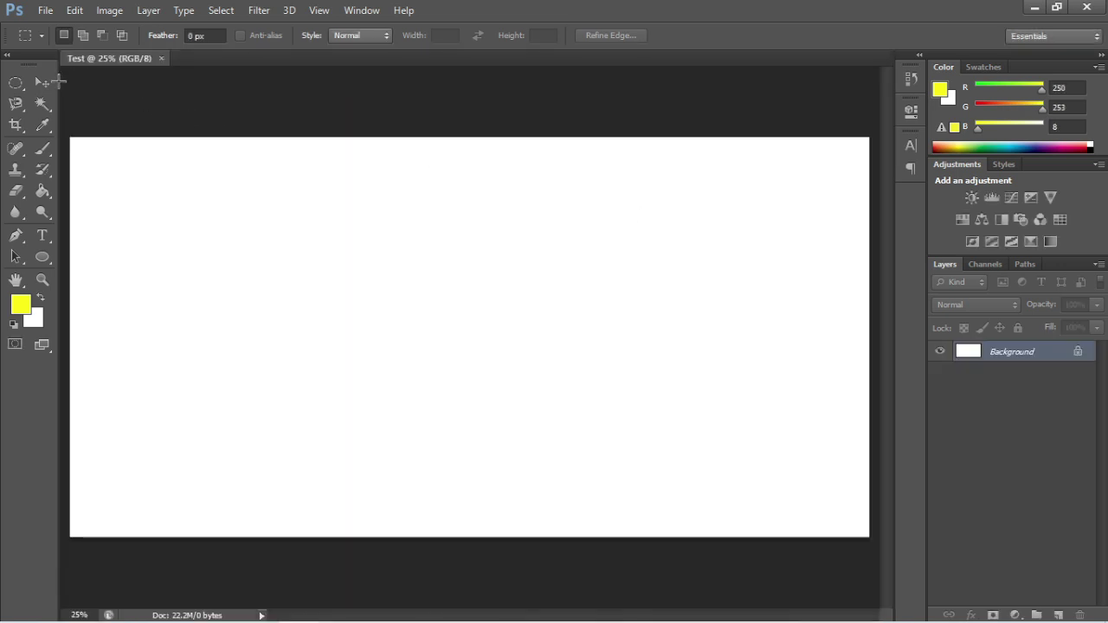
Type 'BUAH APEL' on the canvas in 72 pt yellow Stencil Std and commit it
left_click(42, 84)
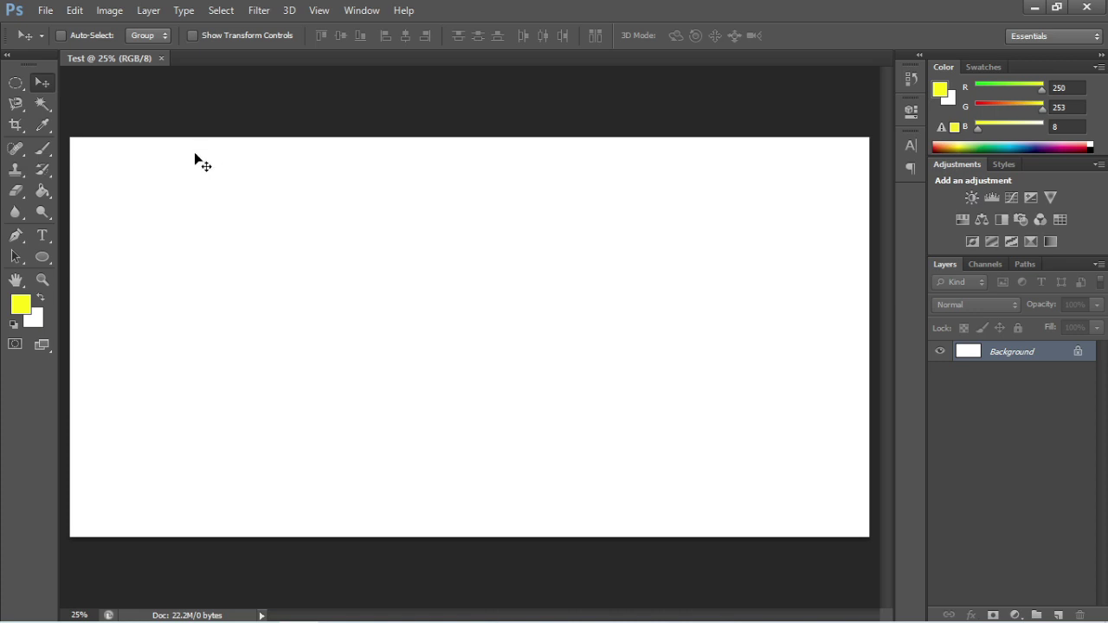
left_click(42, 235)
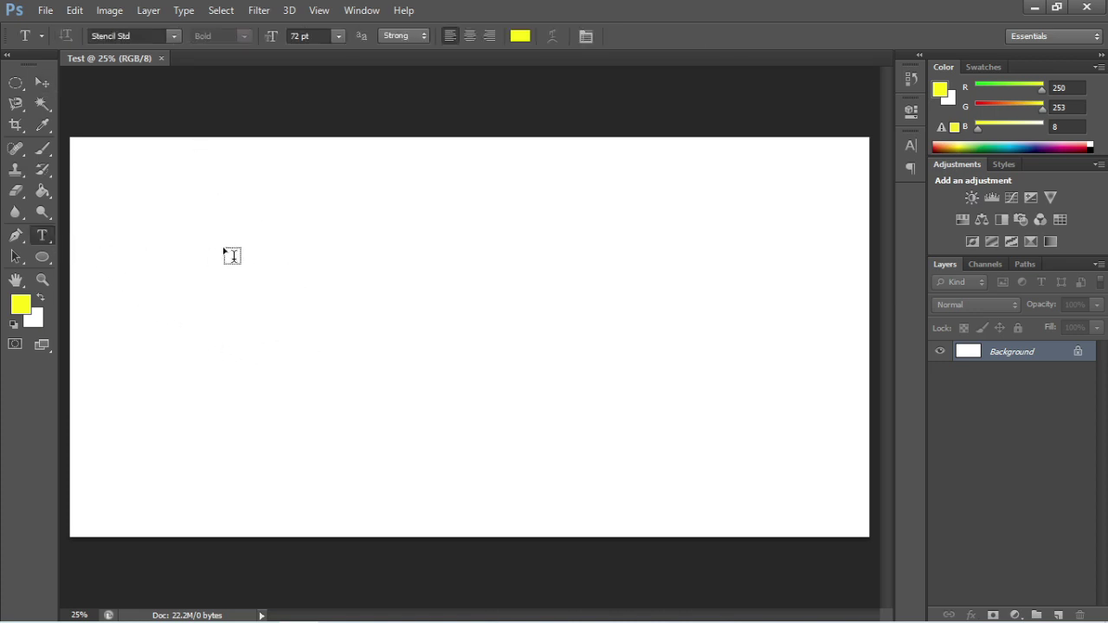
left_click(338, 40)
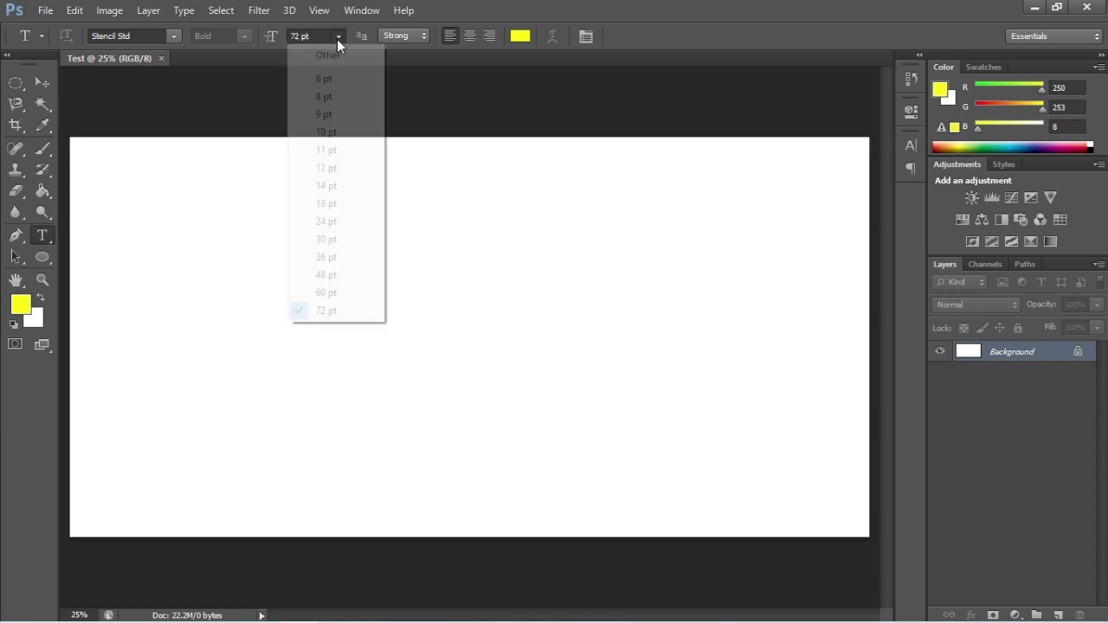
left_click(327, 311)
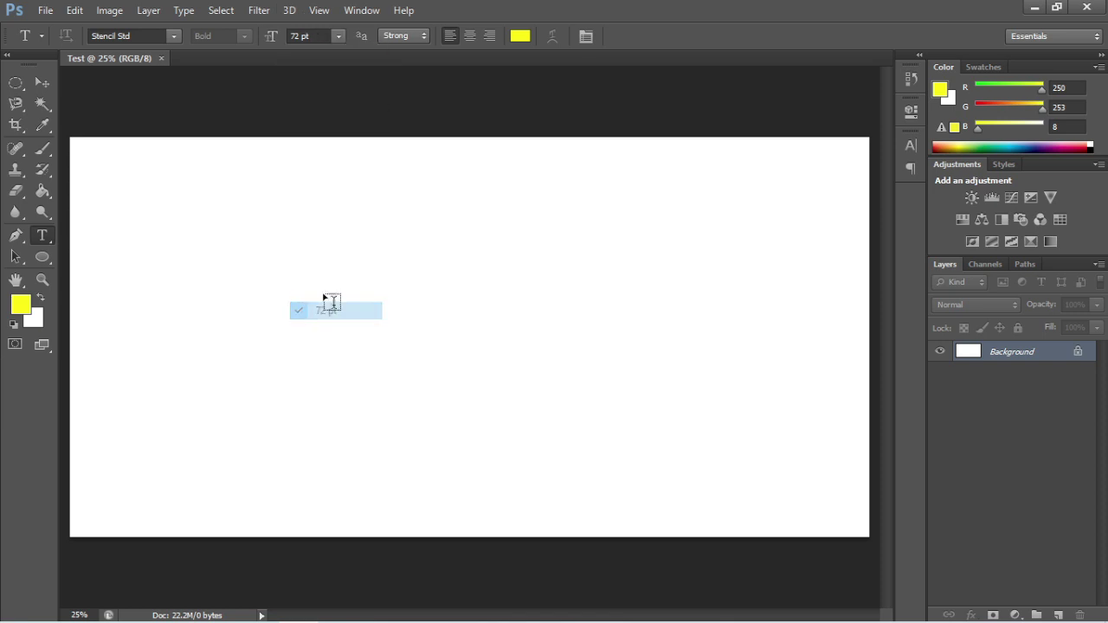
left_click(242, 232)
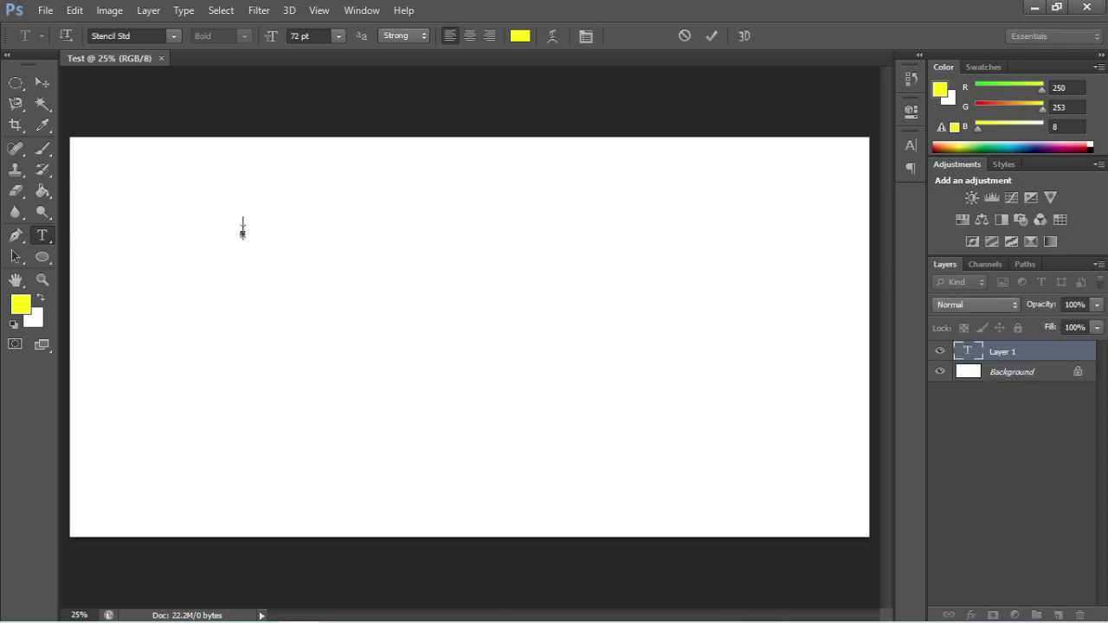
type("BUA")
type("H ")
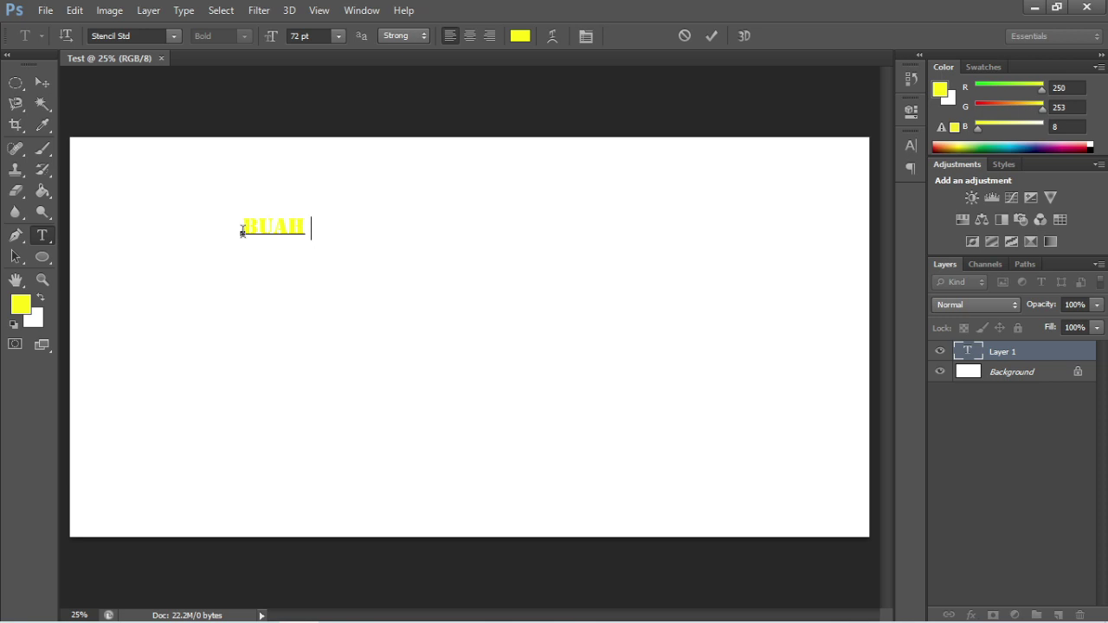
type("APEL")
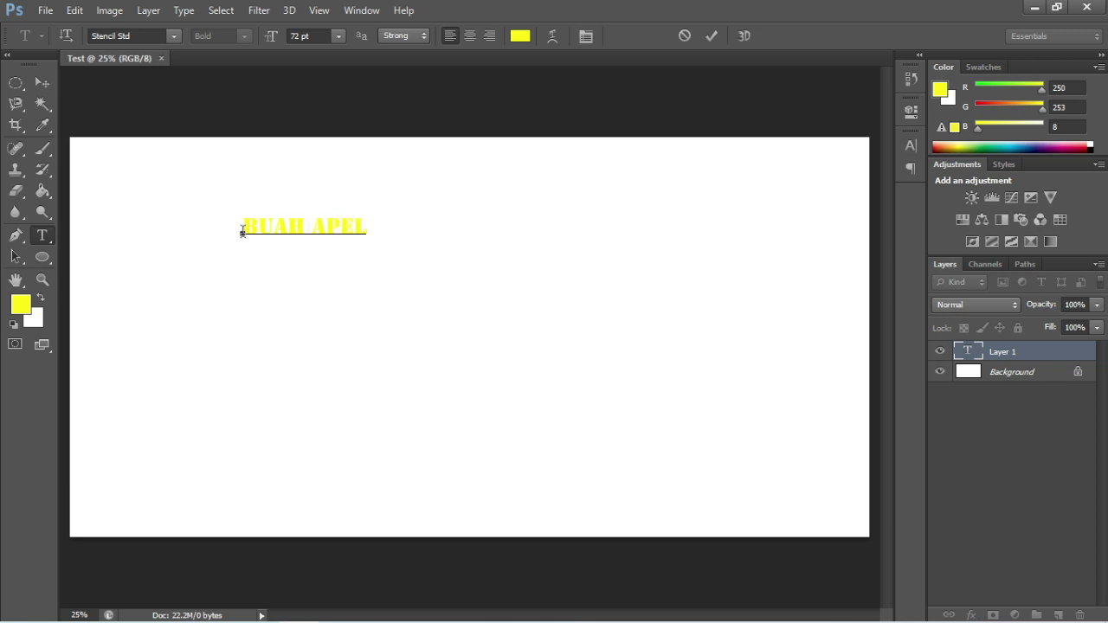
left_click(42, 81)
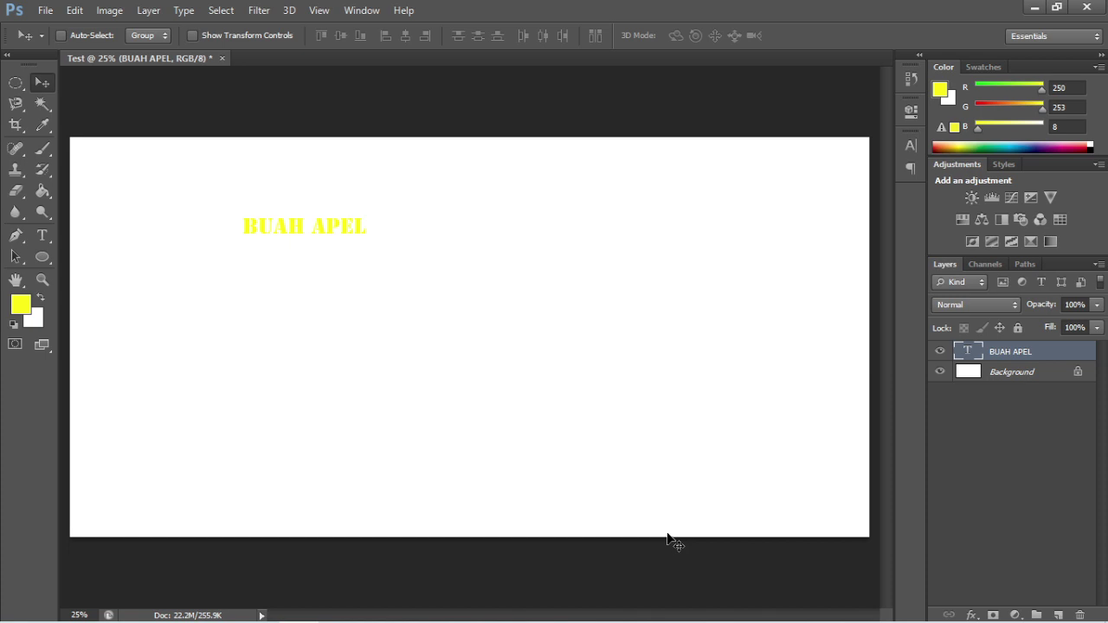
Enlarge the BUAH APEL text to about 350% and shift it lower on the canvas
key("ctrl+t")
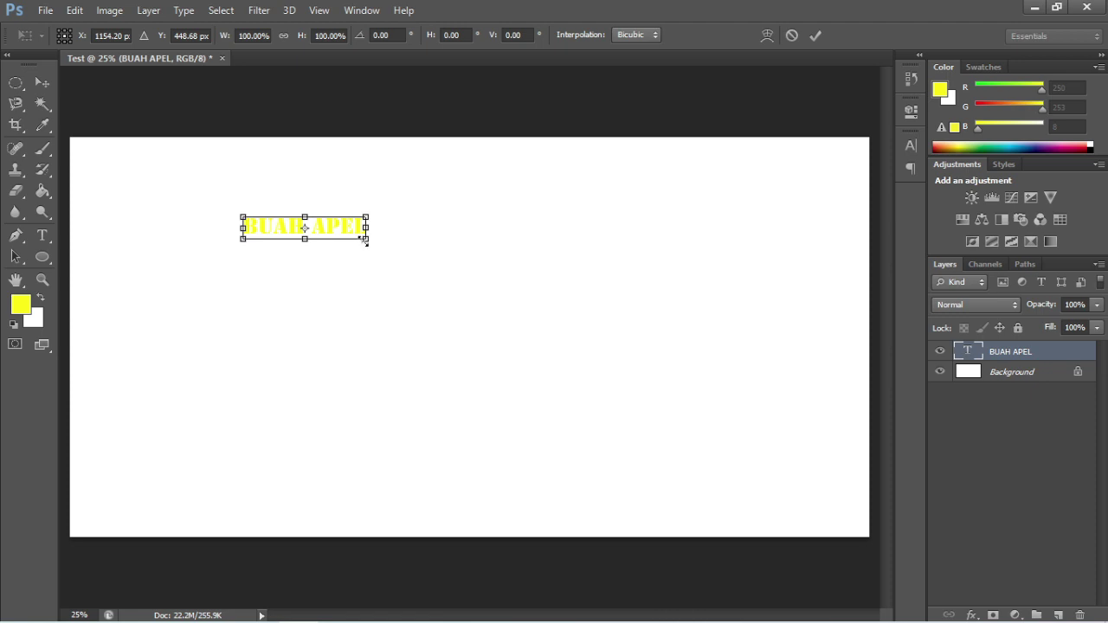
left_click_drag(365, 241, 648, 415)
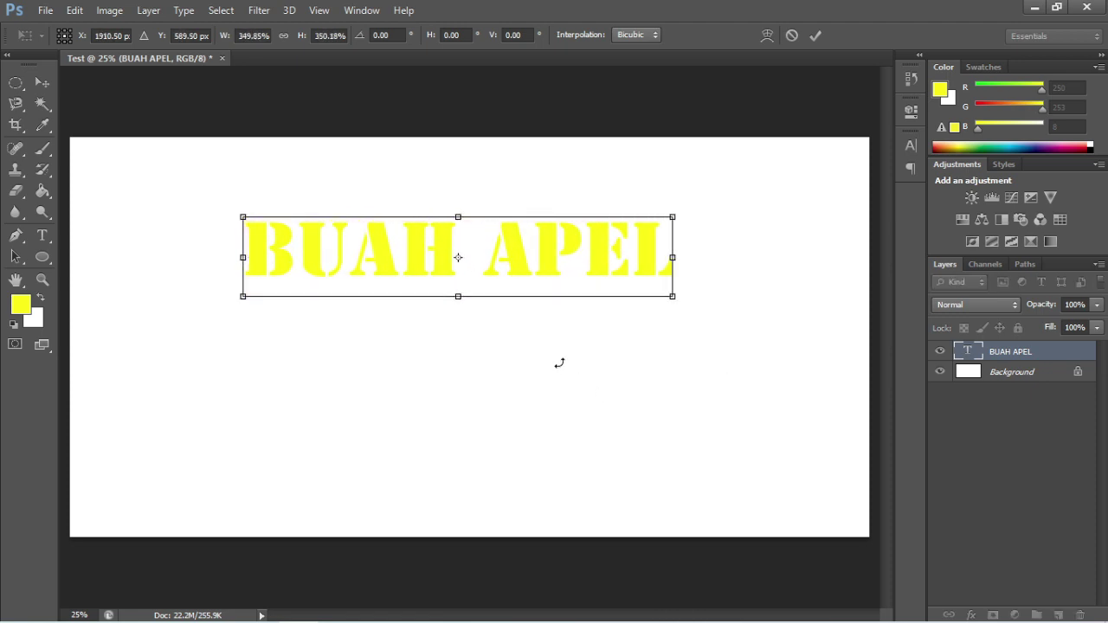
left_click(42, 84)
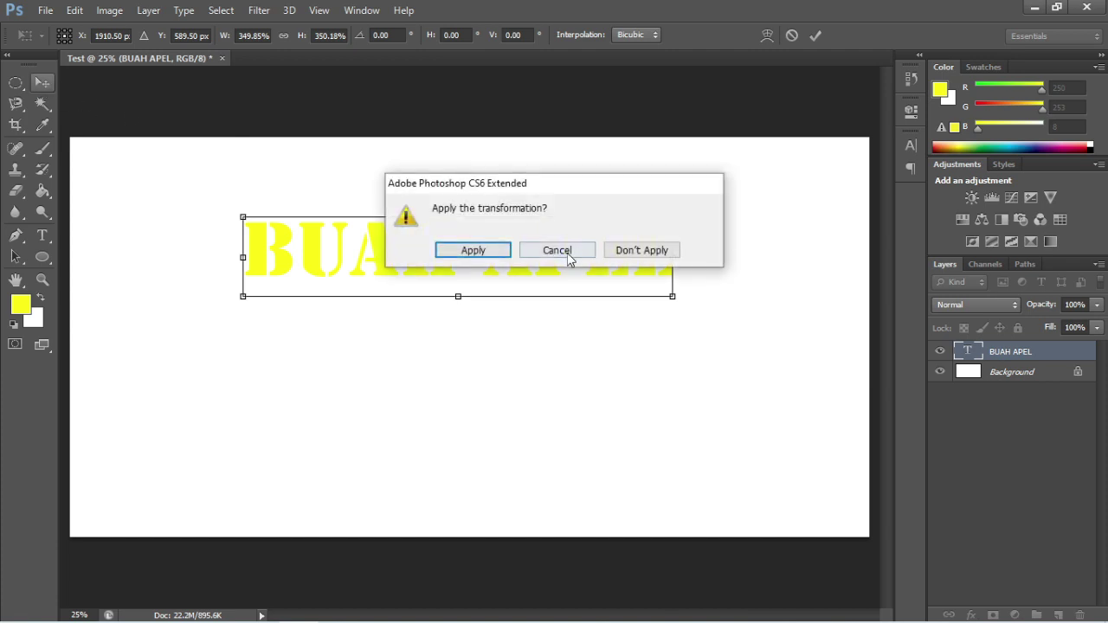
left_click(494, 251)
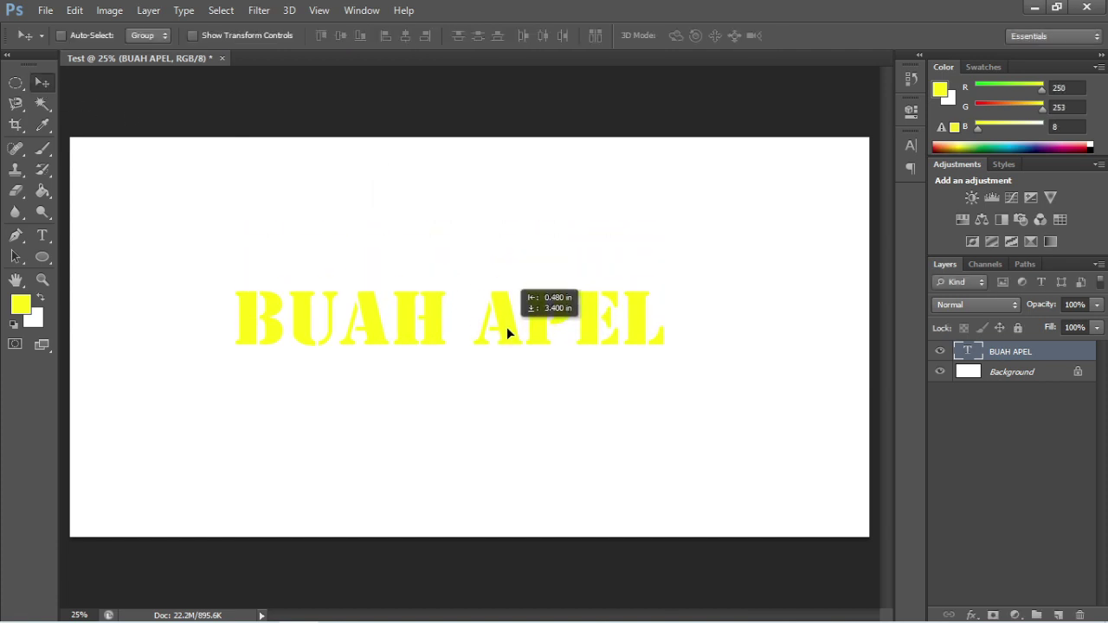
left_click_drag(517, 261, 508, 330)
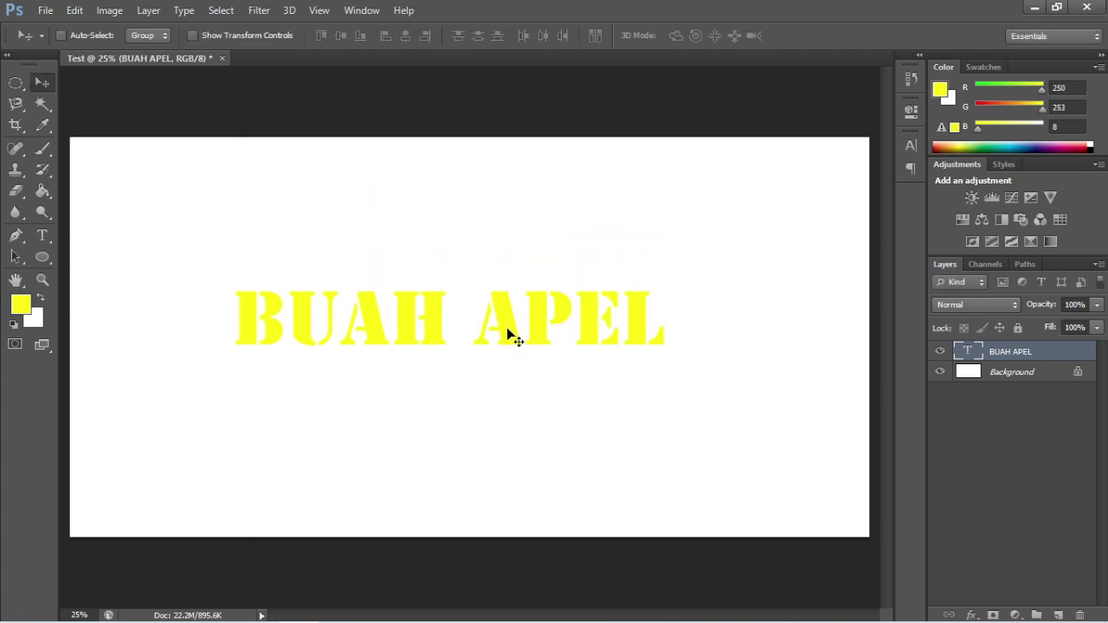
Scale the text further across the canvas width and nudge it into the centre
key("ctrl+t")
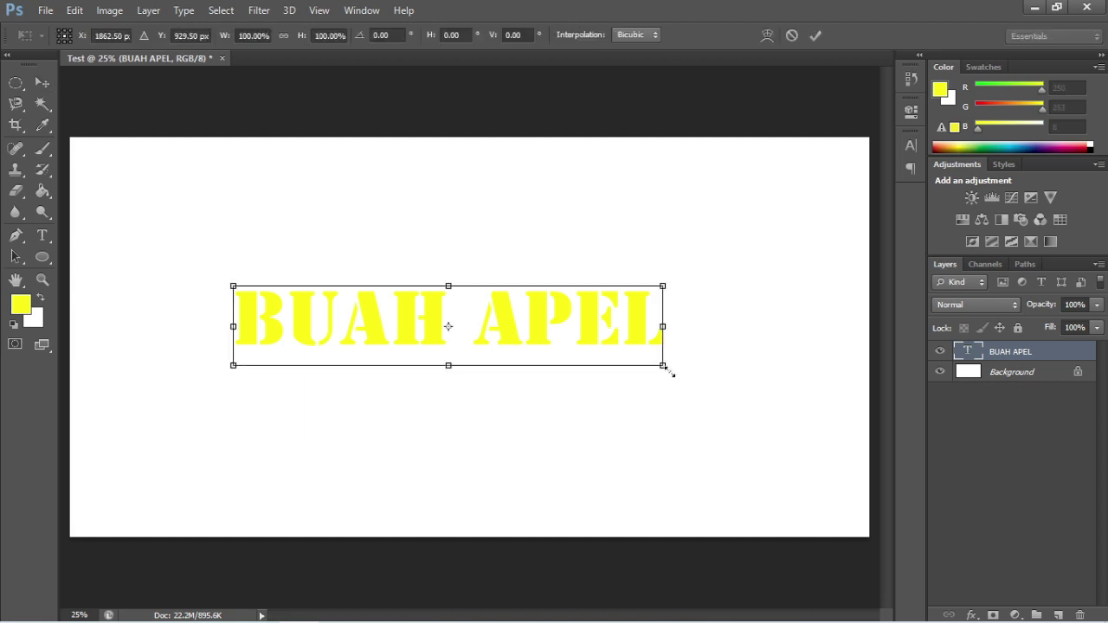
mouse_move(669, 371)
left_mouse_down()
mouse_move(769, 481)
mouse_move(794, 526)
left_mouse_up()
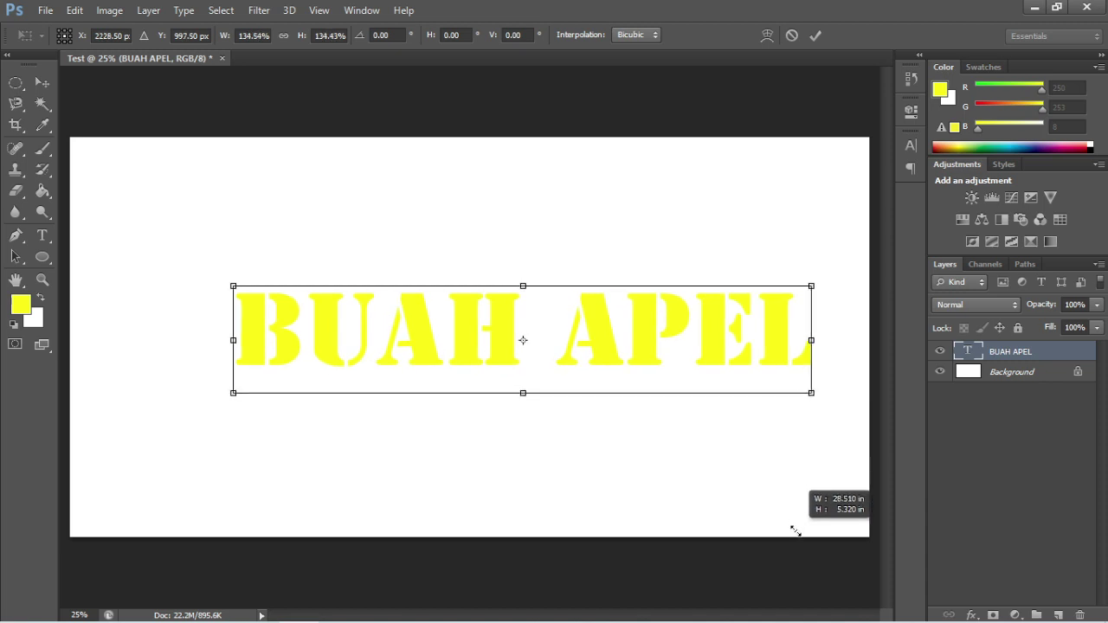
left_click(45, 81)
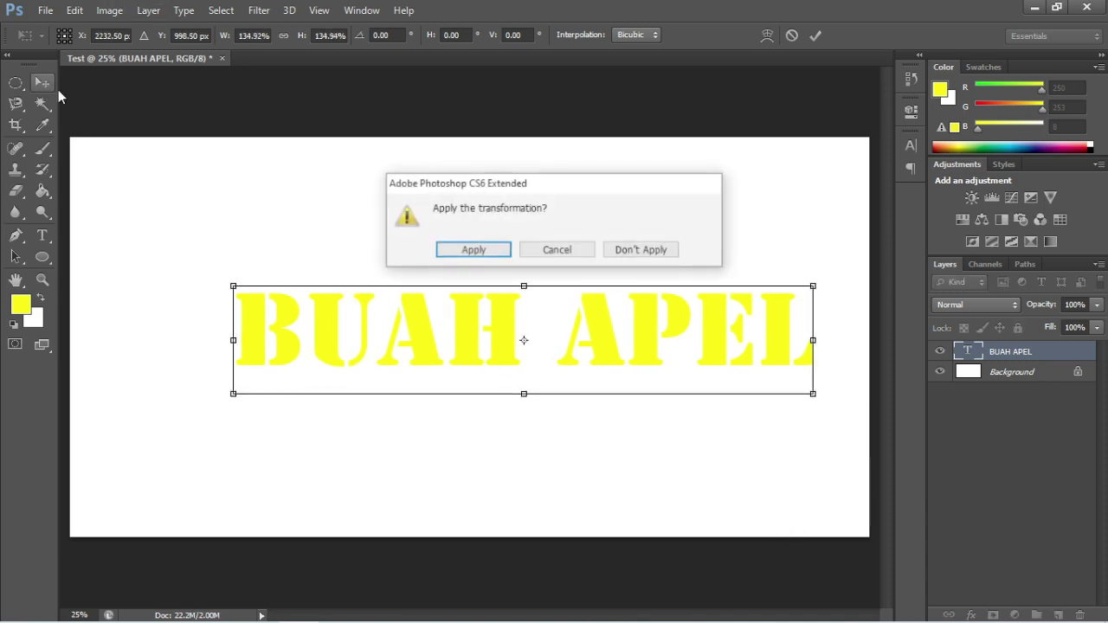
left_click(456, 253)
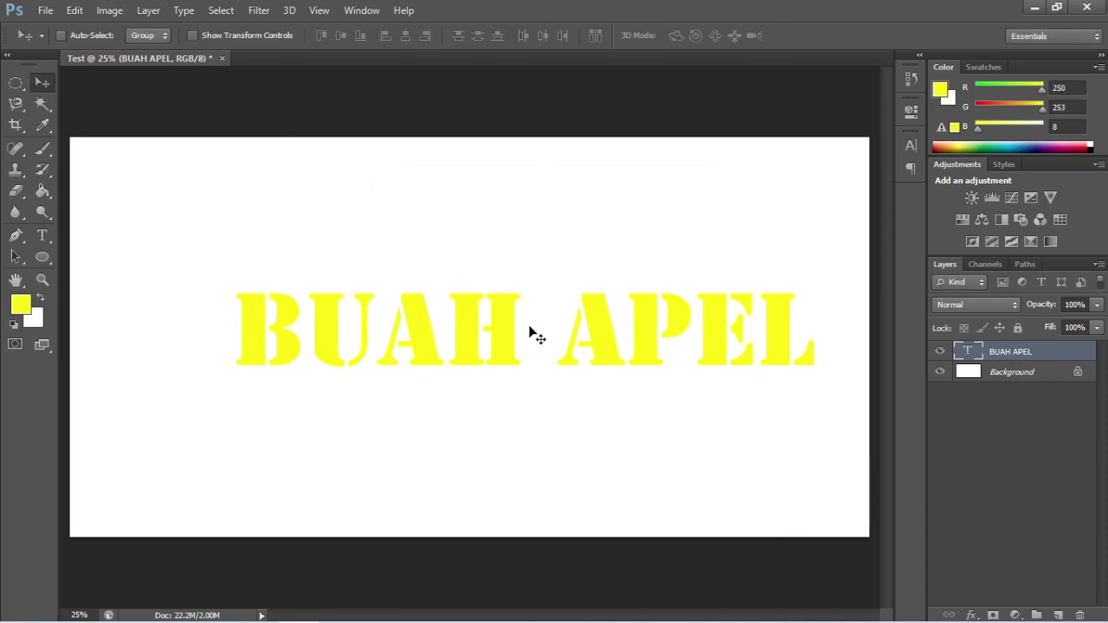
mouse_move(531, 329)
left_mouse_down()
mouse_move(466, 297)
mouse_move(545, 302)
left_mouse_up()
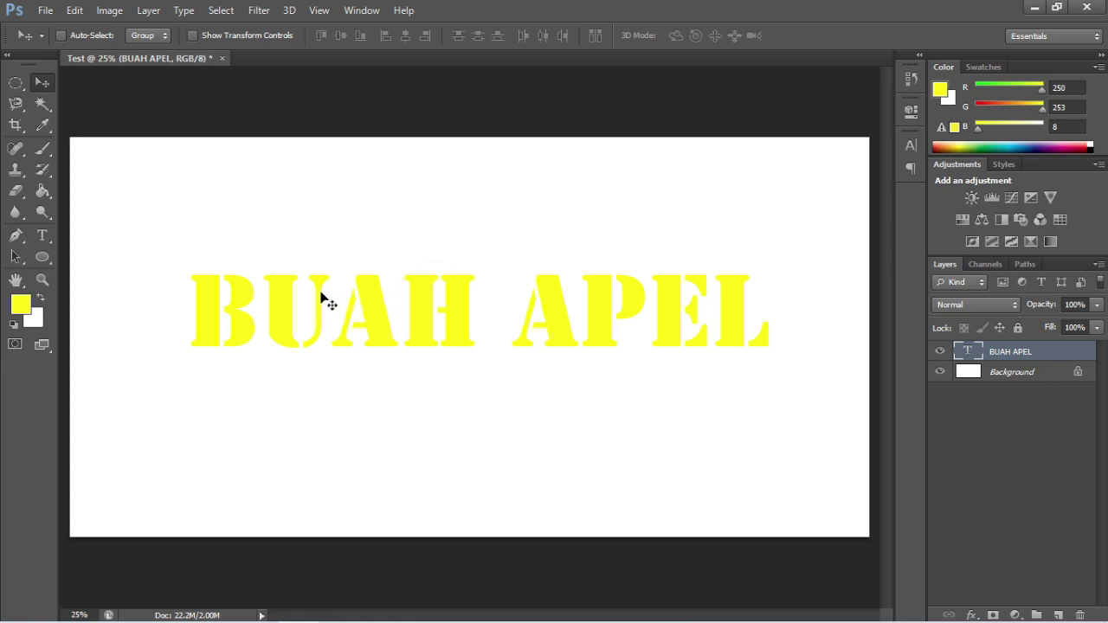
left_click_drag(412, 317, 396, 304)
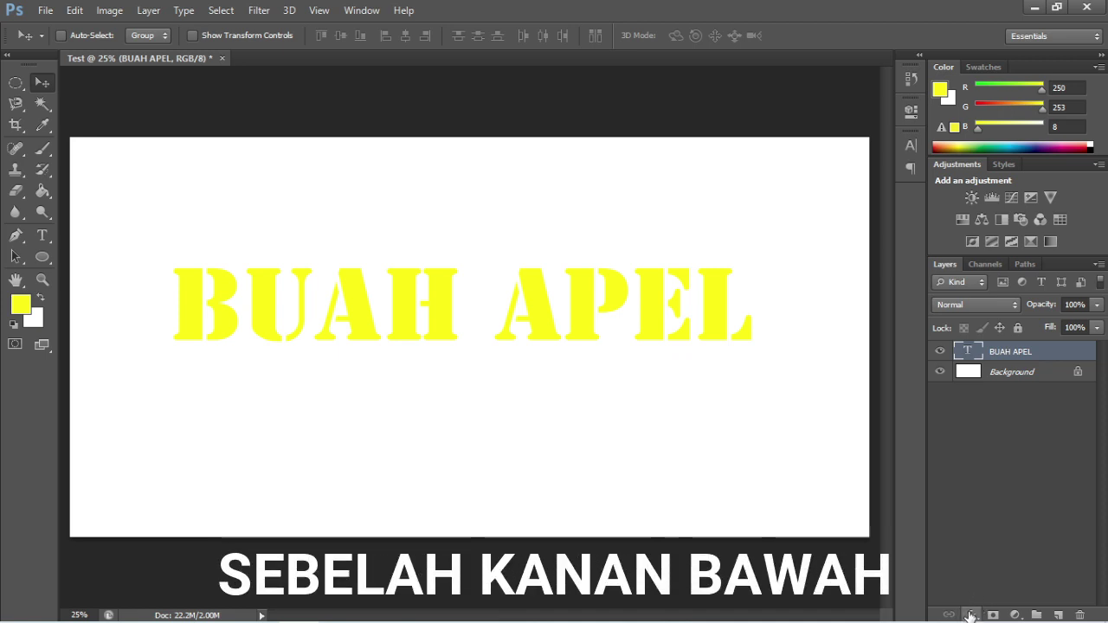
Add a Stroke layer effect to the BUAH APEL text layer
left_click(970, 615)
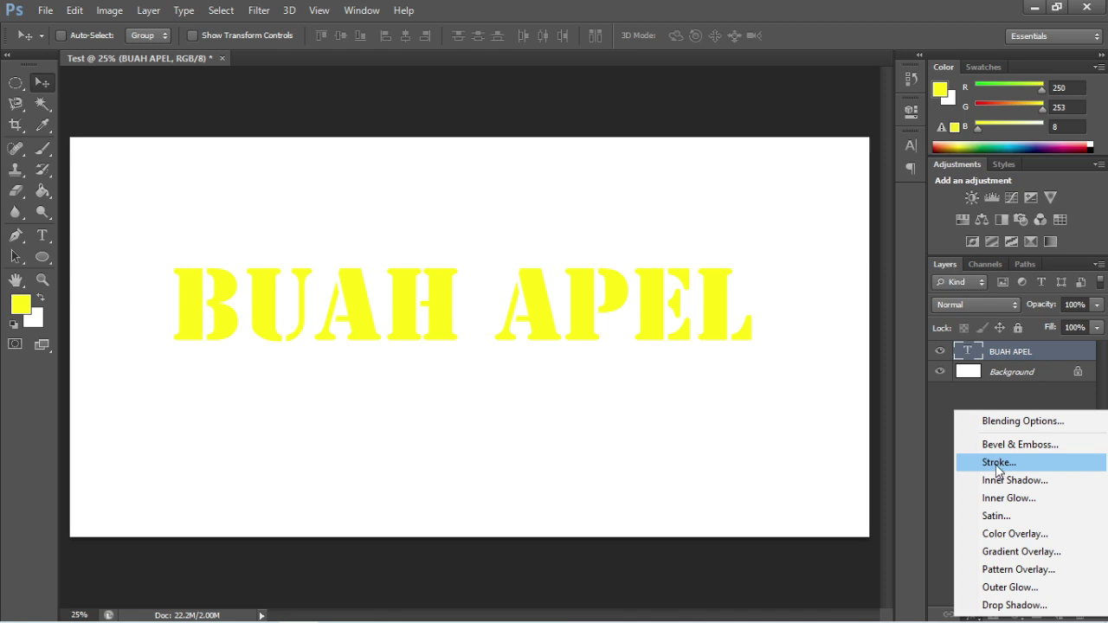
left_click(997, 465)
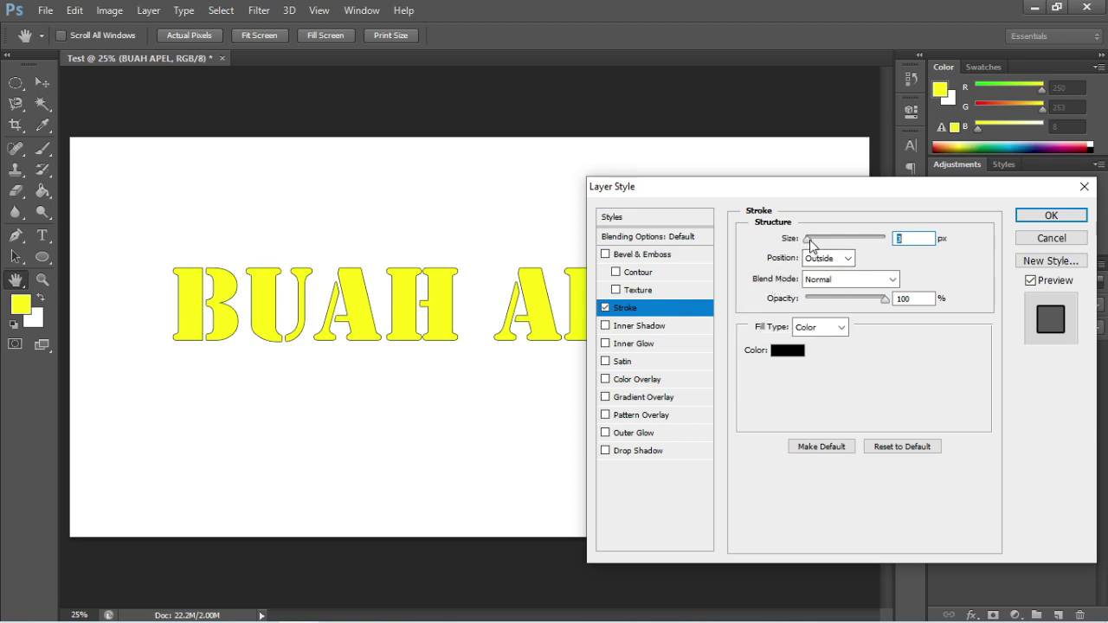
Adjust the black stroke's Size, trying wider values before settling on 24 px
left_click_drag(809, 243, 811, 245)
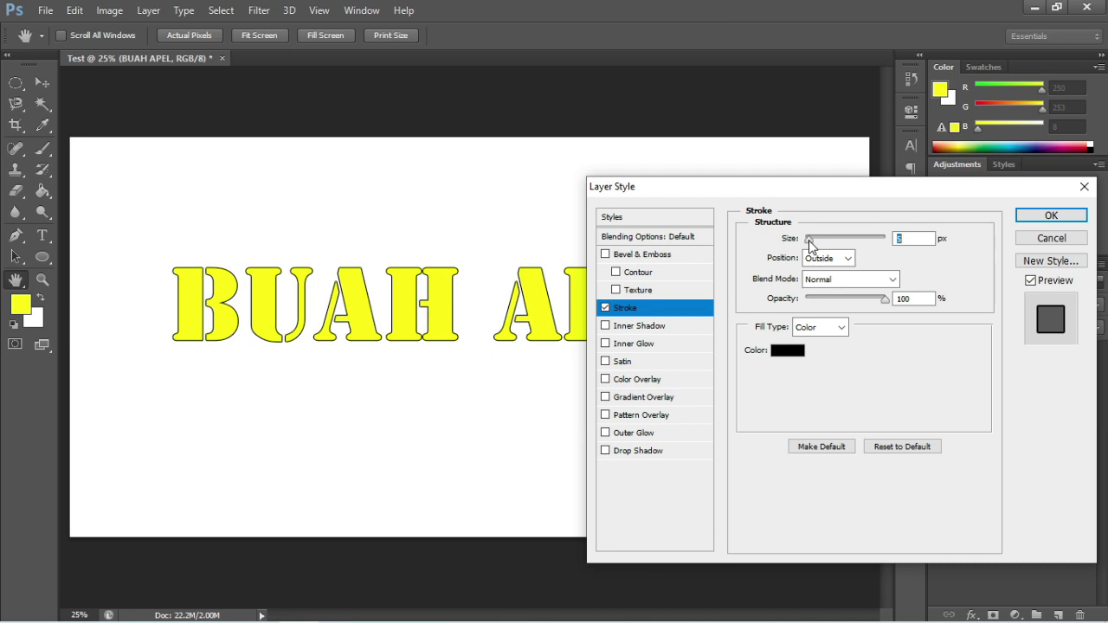
left_click_drag(810, 246, 818, 247)
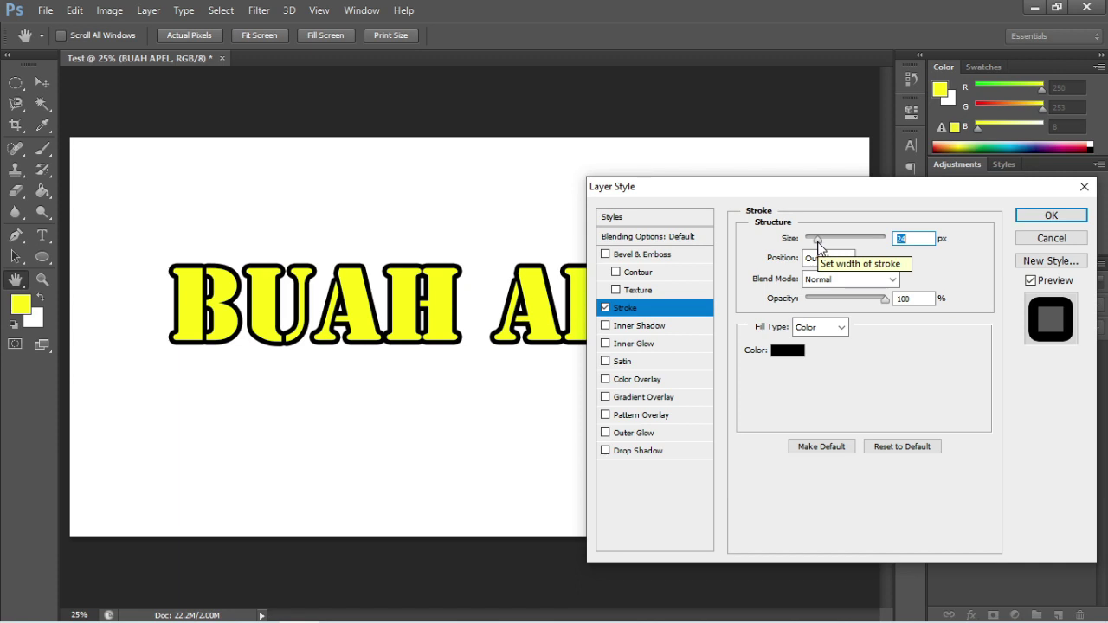
mouse_move(817, 238)
left_mouse_down()
mouse_move(866, 243)
mouse_move(824, 250)
left_mouse_up()
left_click(903, 240)
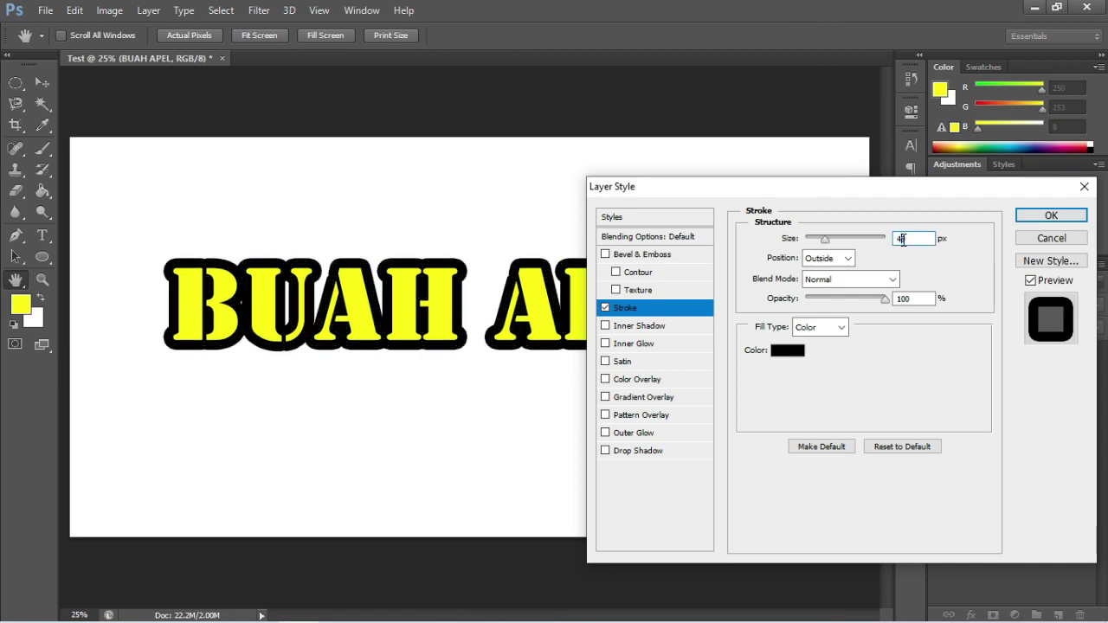
double_click(903, 240)
type("10")
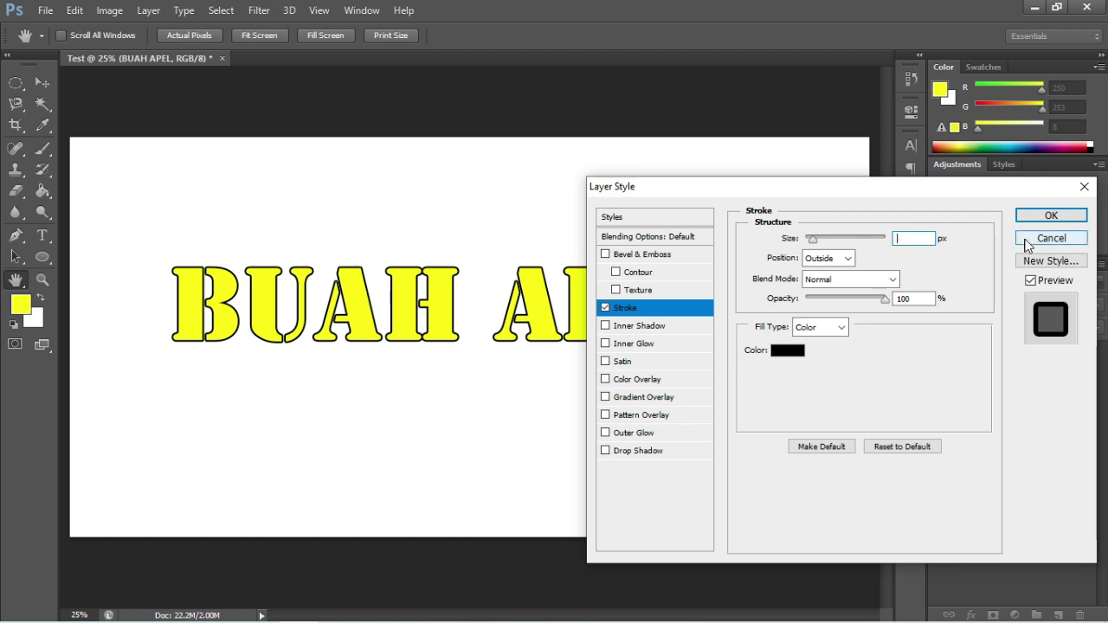
type("24")
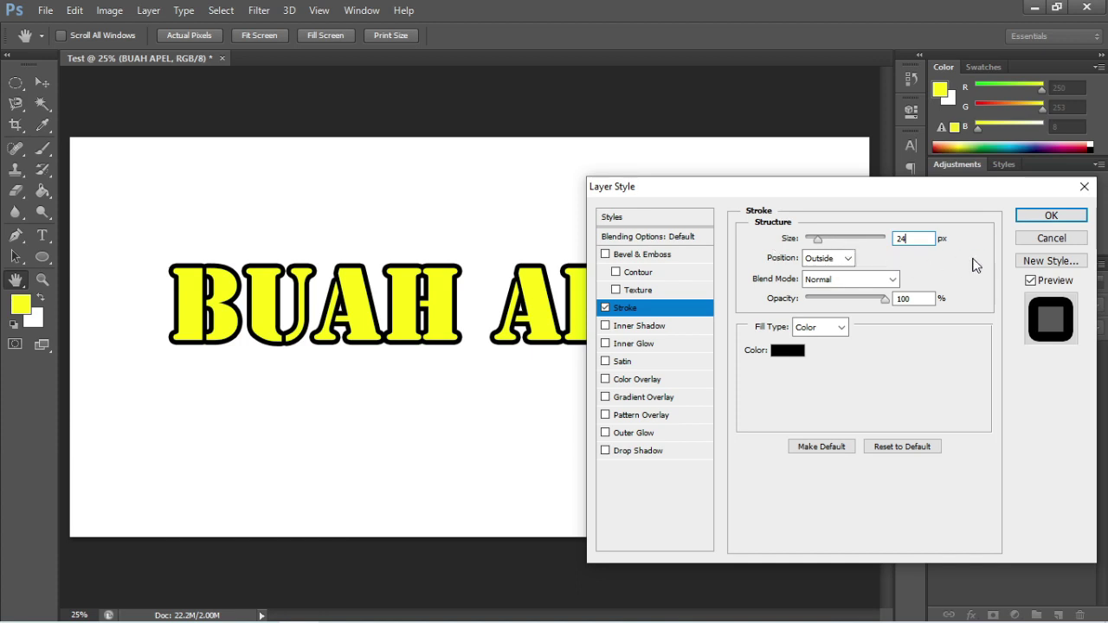
Apply the 24 px black stroke, close Layer Style, and return to the Move tool
left_click(1049, 215)
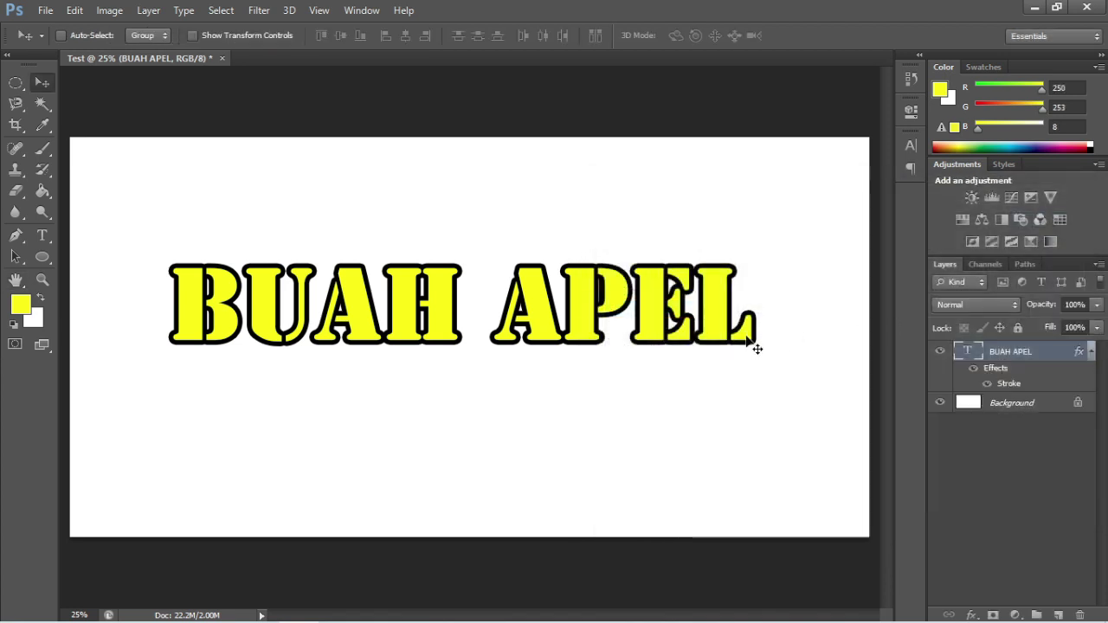
left_click(43, 81)
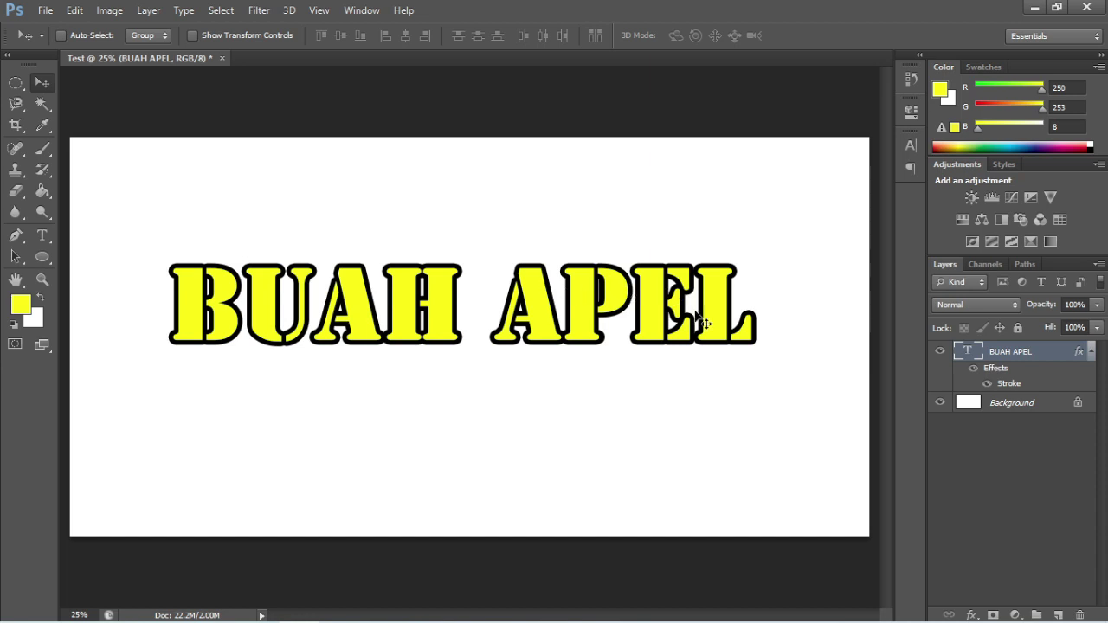